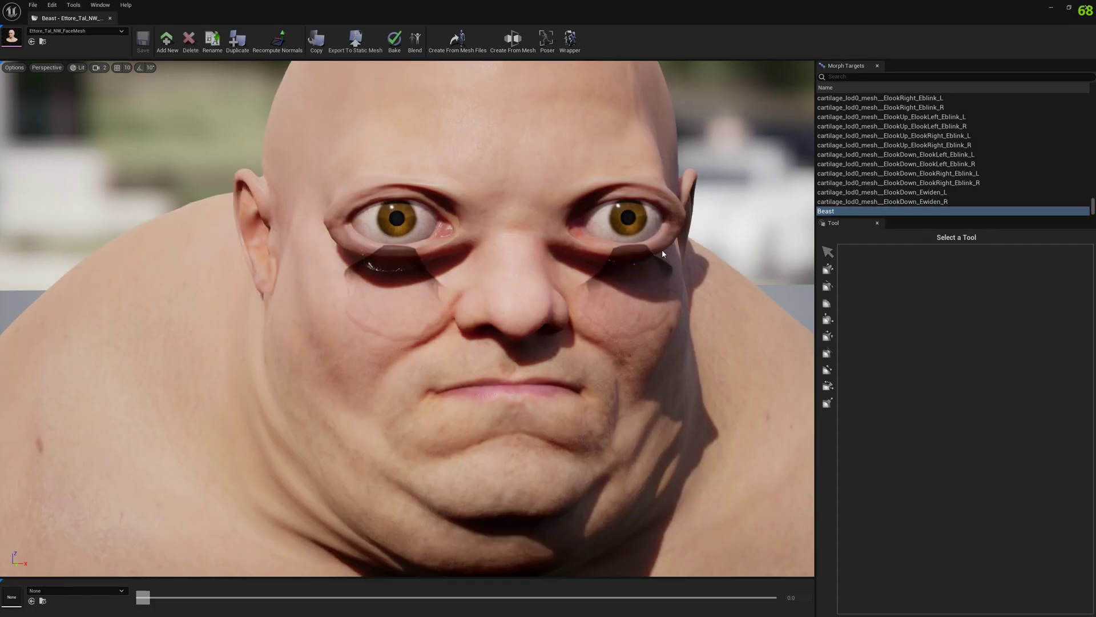
Step: With the Move tool active, highlight the eyeshell_shader_shader section and inspect its position relative to the Beast's eyes
right_click_drag(571, 274, 365, 309)
key("d")
key("s")
left_click(827, 271)
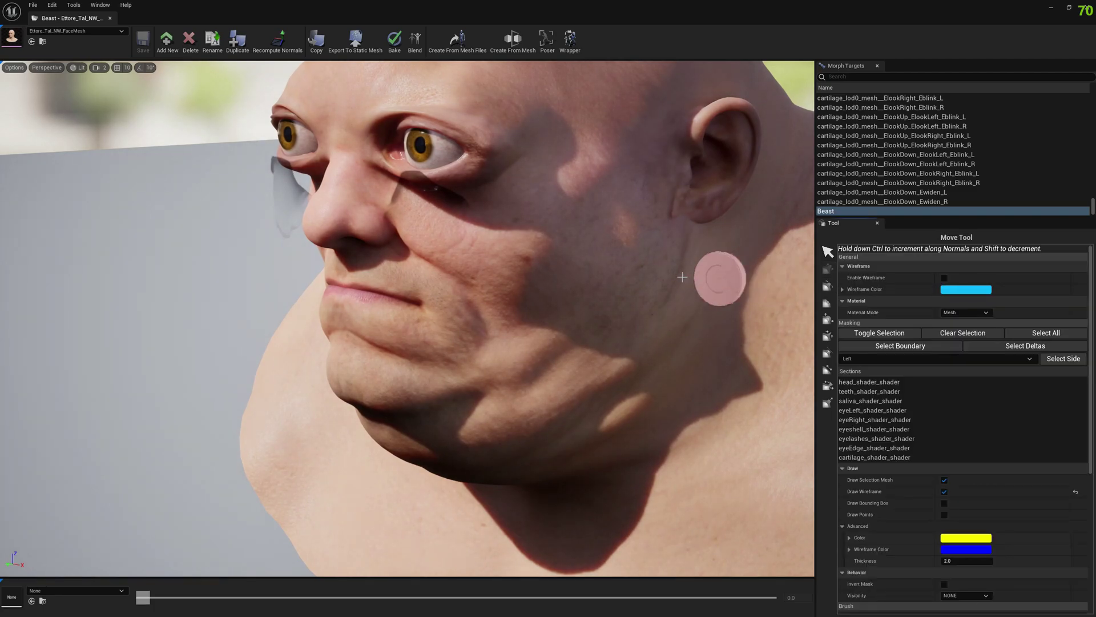
scroll(548, 286, "up", 4)
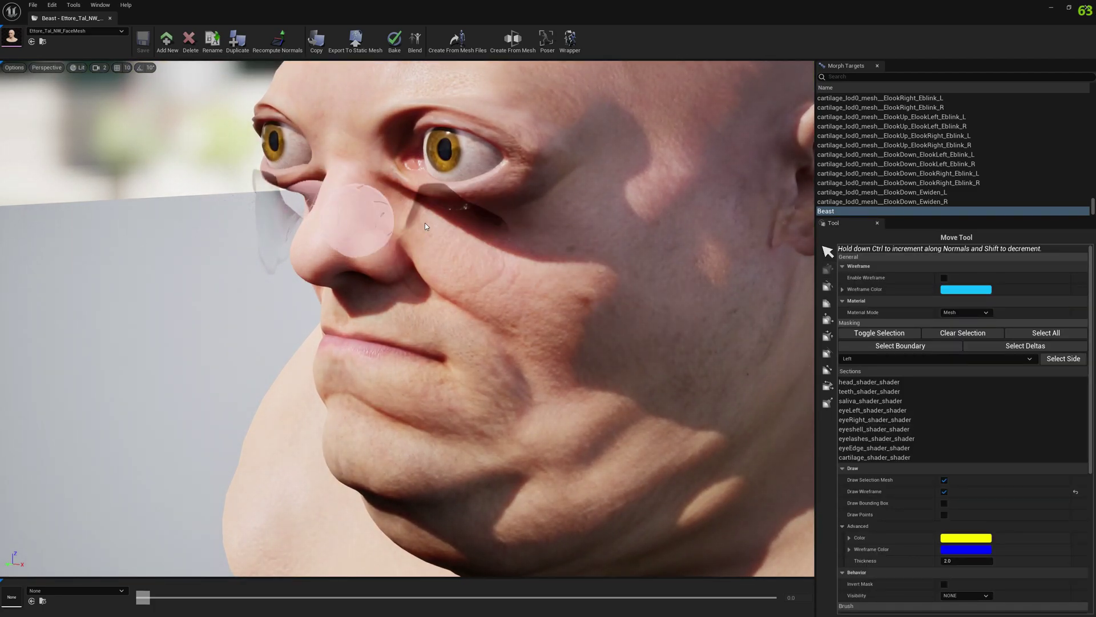
key("a")
right_click_drag(547, 230, 650, 220)
left_click_drag(546, 230, 579, 292)
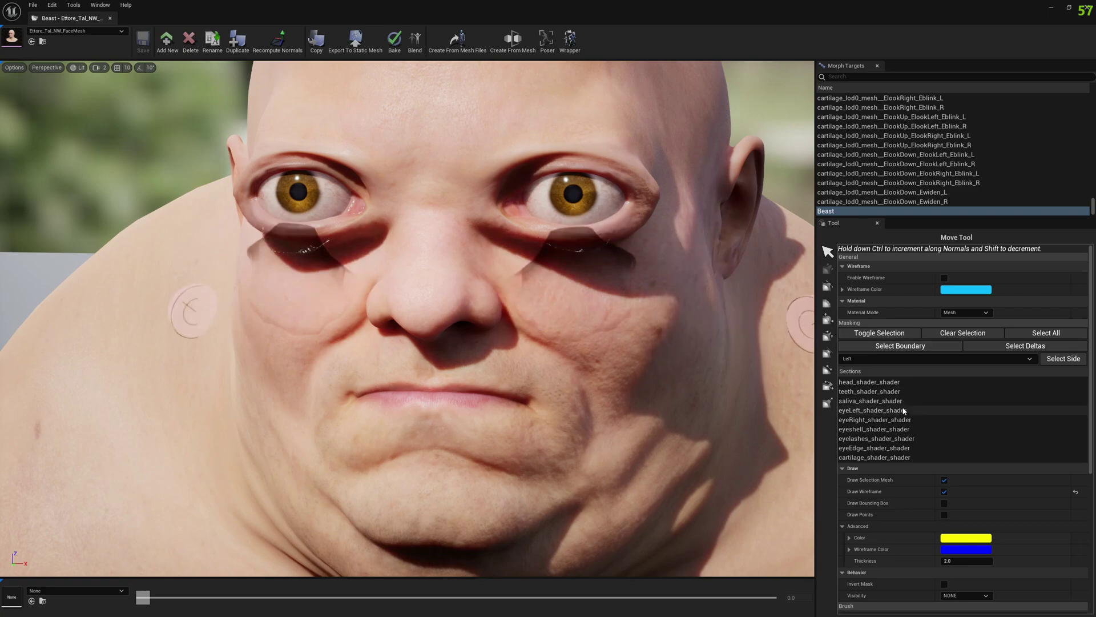
left_click(867, 428)
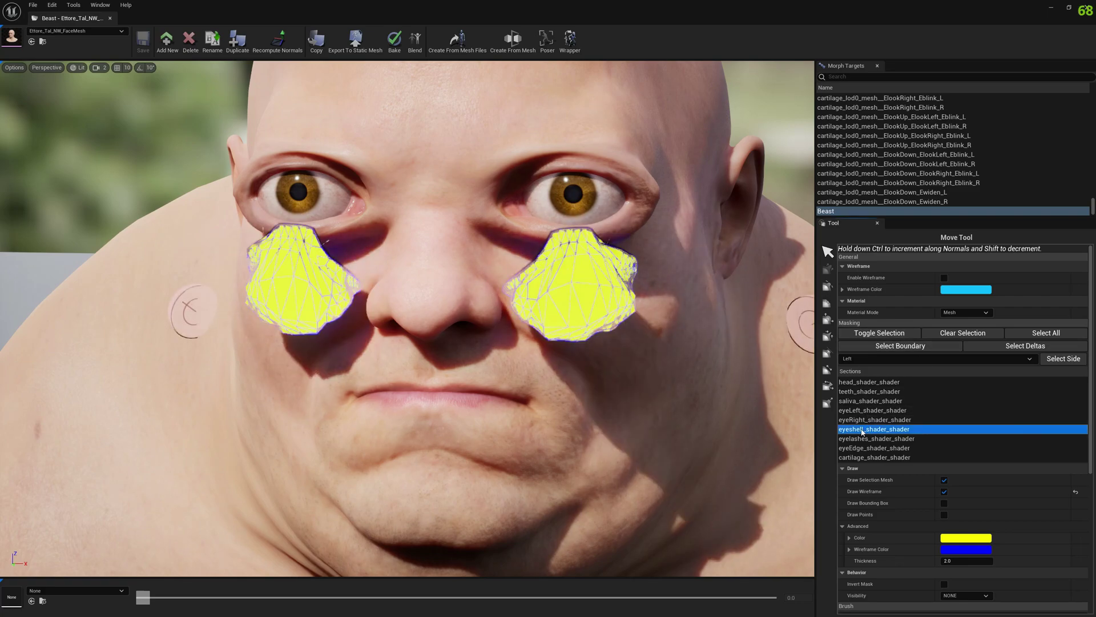
left_click_drag(736, 348, 664, 320, "alt")
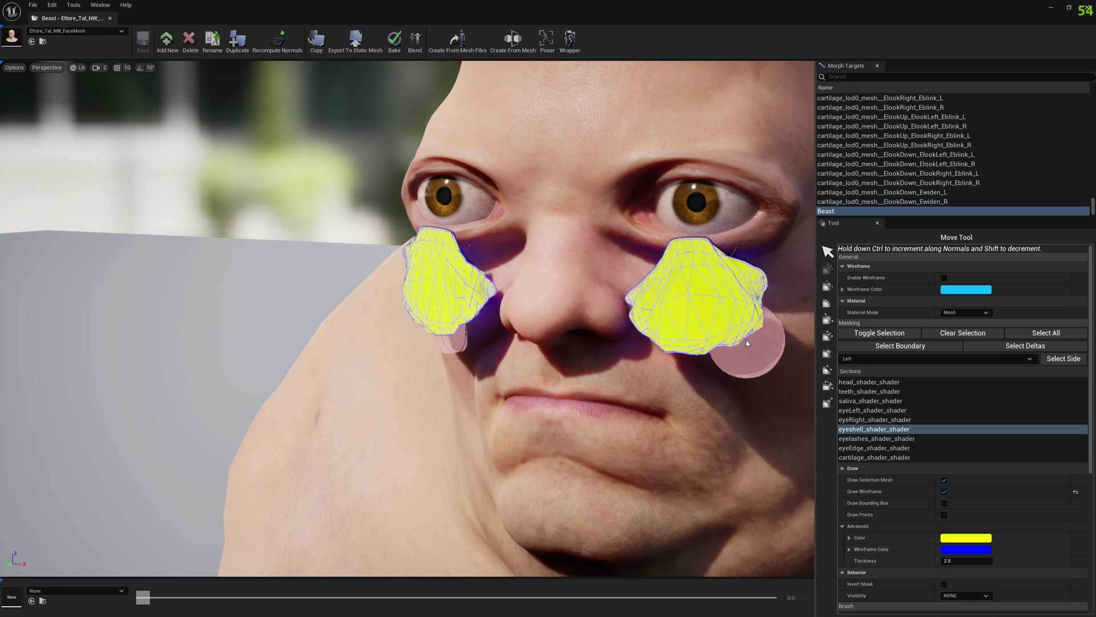
Step: Highlight the eyelashes_shader_shader section and inspect how the lashes sit around both eyes
left_click(874, 441)
left_click_drag(702, 354, 740, 368, "alt")
middle_click_drag(674, 308, 736, 474, "alt")
scroll(685, 365, "down", 3)
left_click_drag(685, 365, 725, 357, "alt")
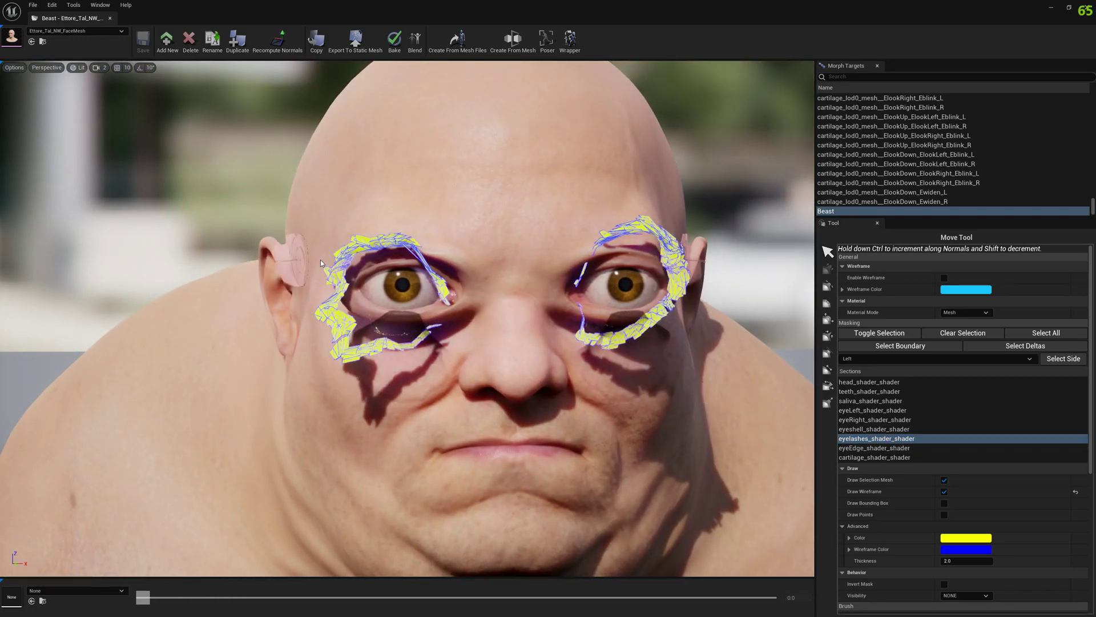
right_click_drag(495, 371, 474, 365)
scroll(617, 370, "up", 2)
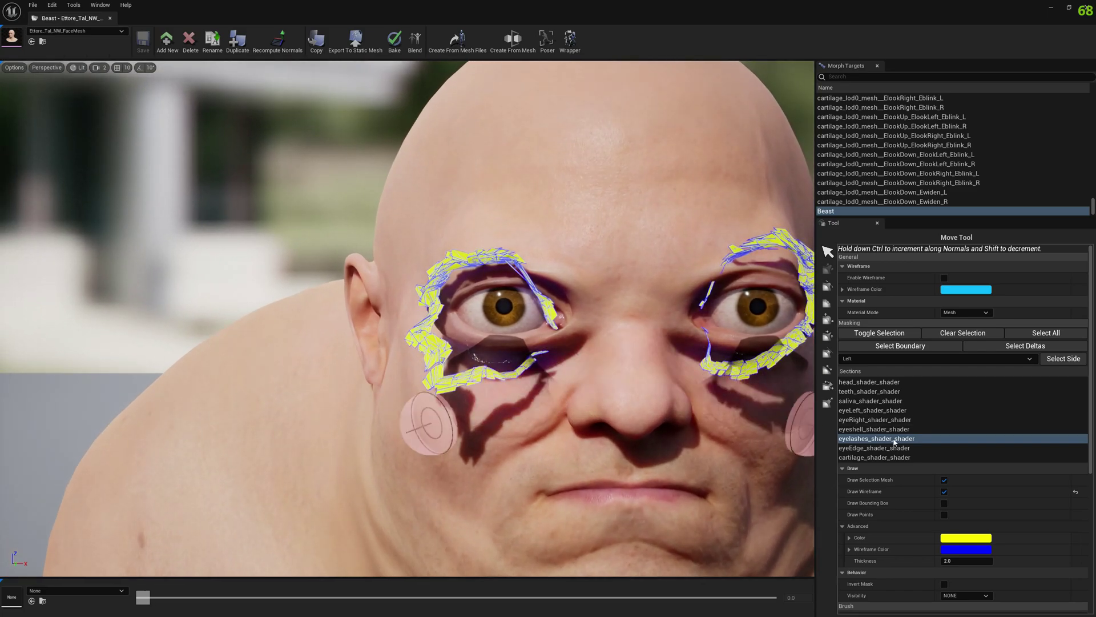
Step: Highlight the eyeEdge_shader_shader and cartilage_shader_shader sections one after the other and inspect their fit around the eyes
left_click(874, 447)
left_click_drag(698, 417, 485, 419, "alt")
mouse_move(637, 334)
left_mouse_down("alt")
mouse_move(799, 417)
mouse_move(340, 379)
mouse_move(727, 465)
mouse_move(707, 296)
mouse_move(756, 303)
mouse_move(620, 222)
mouse_move(692, 303)
mouse_move(754, 482)
left_mouse_up("alt")
left_click(874, 457)
left_click_drag(655, 300, 674, 247, "alt")
scroll(633, 289, "up", 3)
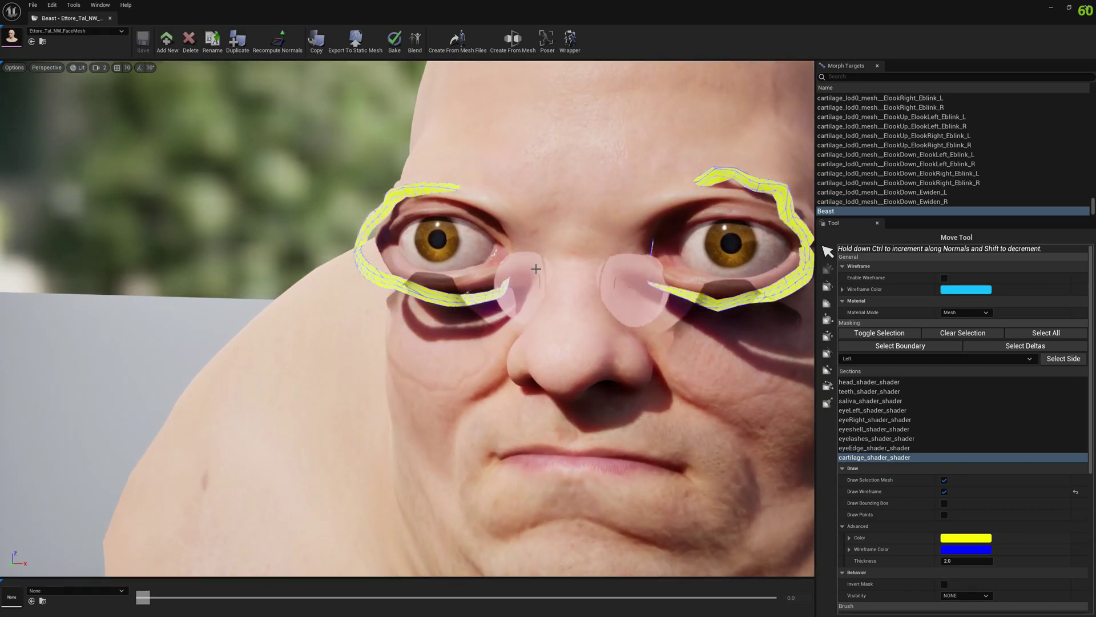
mouse_move(522, 333)
left_mouse_down("alt")
mouse_move(419, 271)
mouse_move(473, 287)
left_mouse_up("alt")
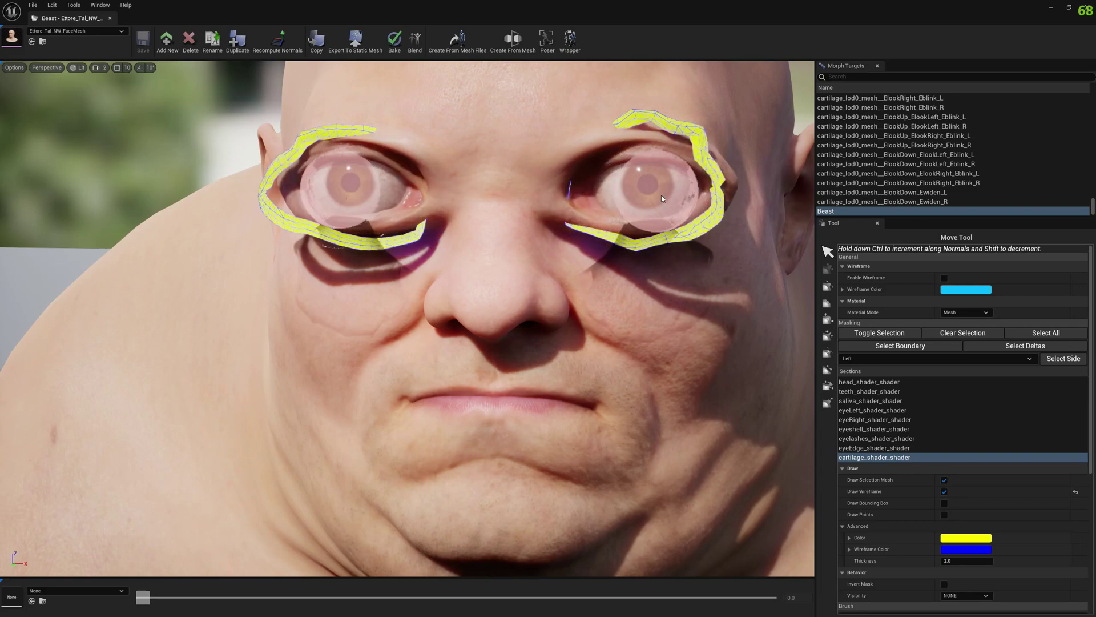
Step: Close the Beast morph target to compare it with the neutral face, and reopen it for editing
right_click(850, 210)
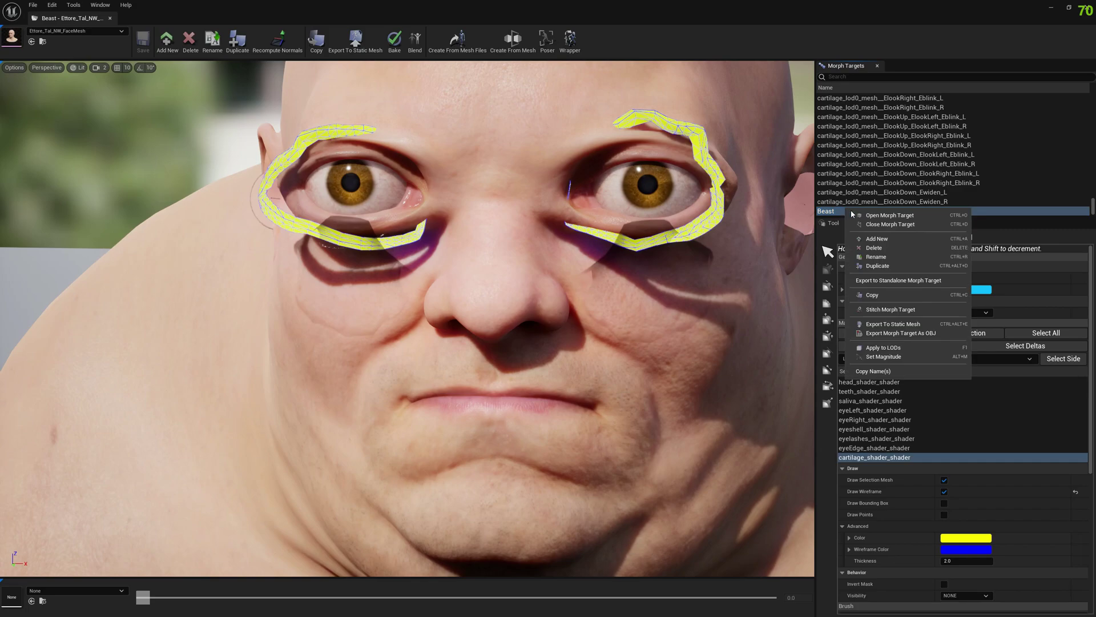
left_click(877, 226)
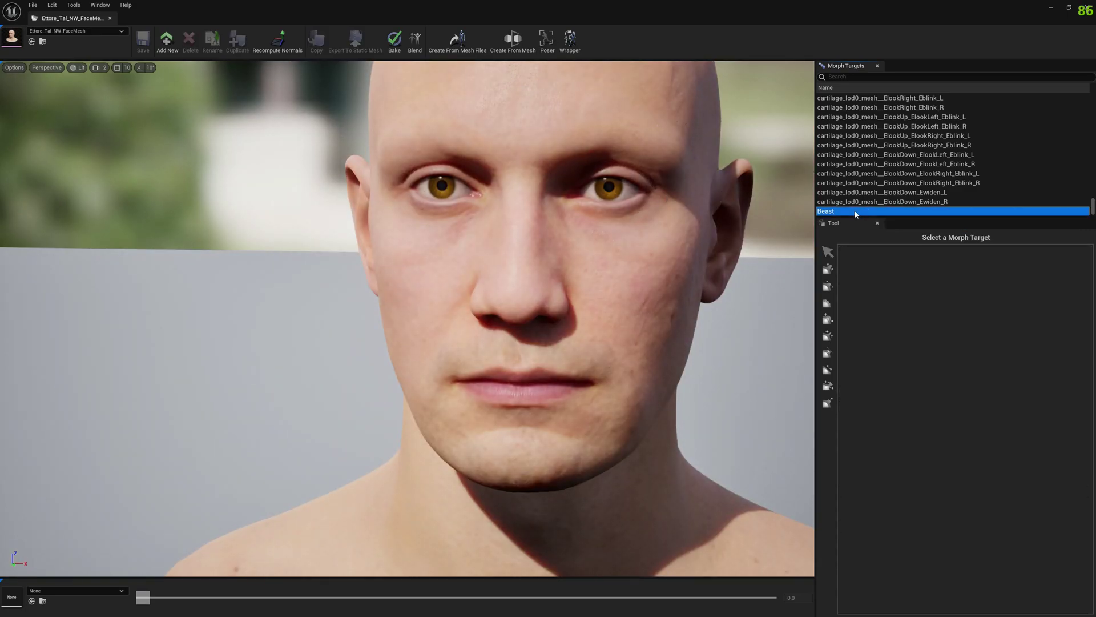
left_click(856, 211)
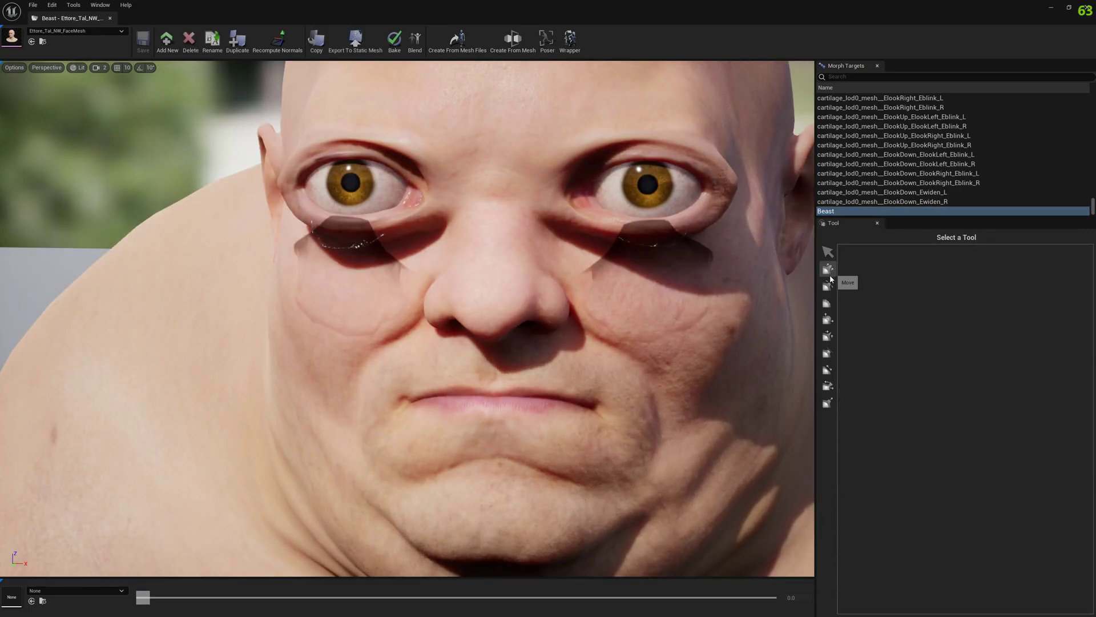
left_click(828, 389)
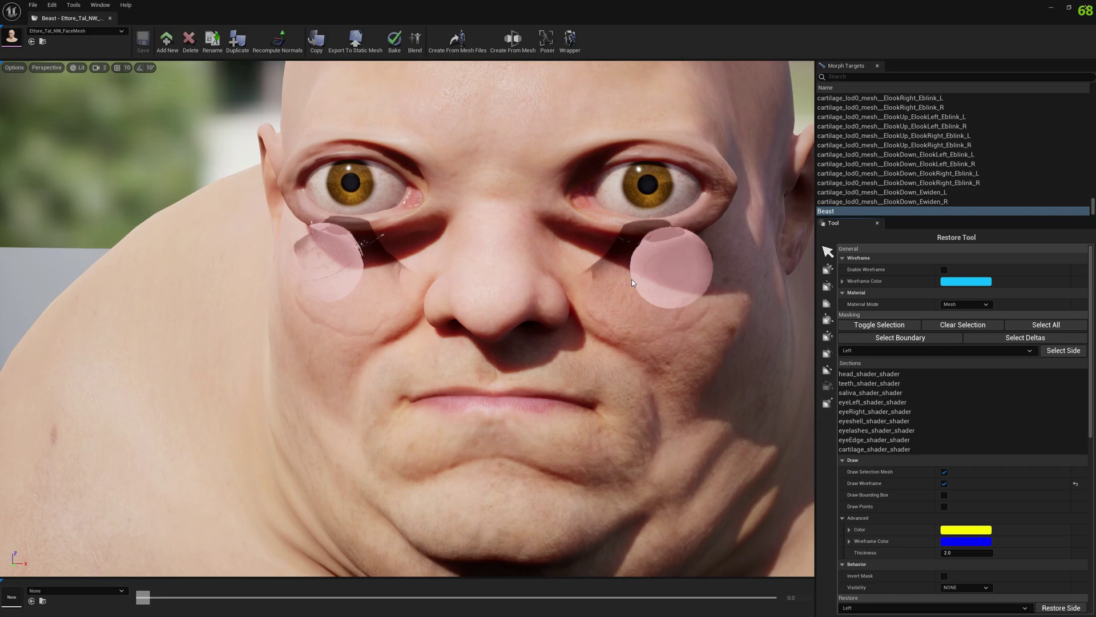
right_click(865, 212)
left_click(884, 231)
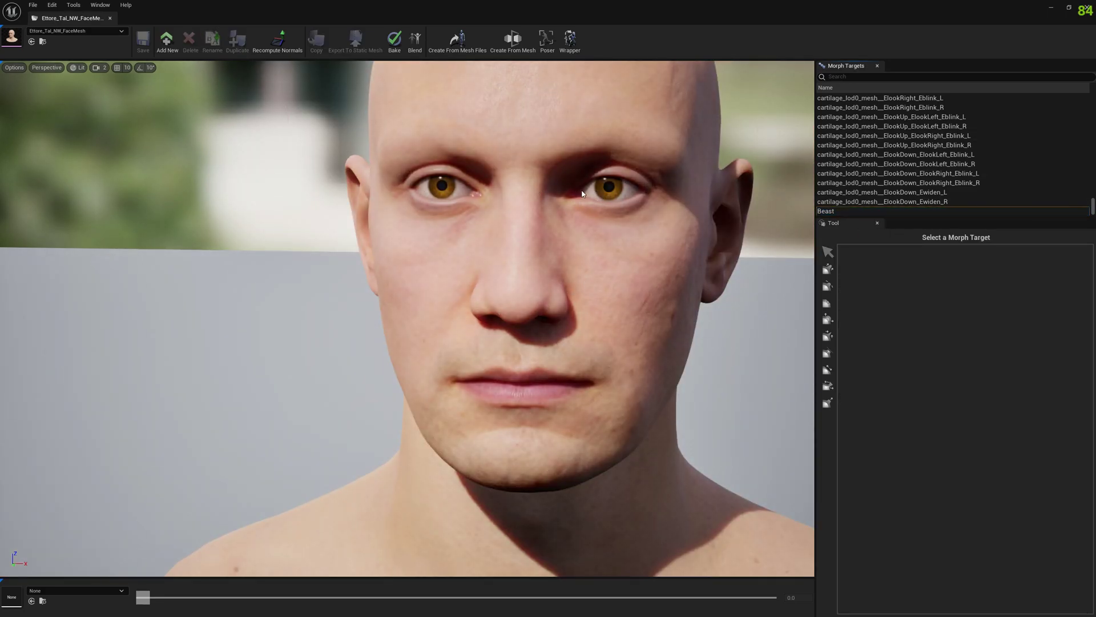
double_click(834, 211)
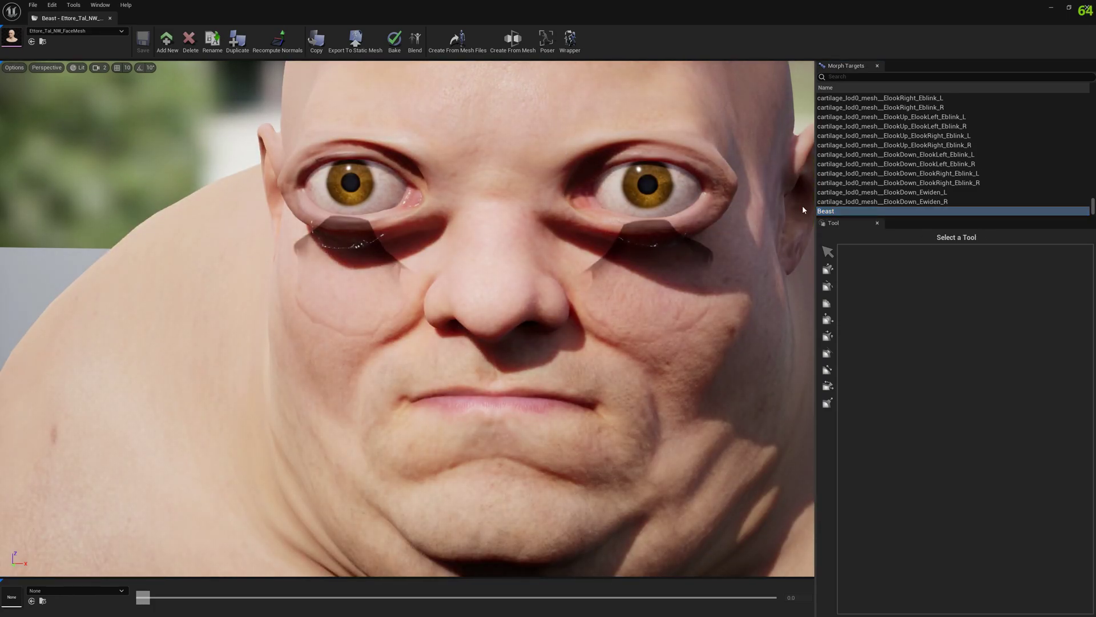
Step: With the Restore tool, mask the cartilage, eyeEdge and eyelashes shader sections together
left_click(828, 387)
right_click_drag(719, 310, 560, 368)
left_click_drag(534, 222, 632, 262, "alt")
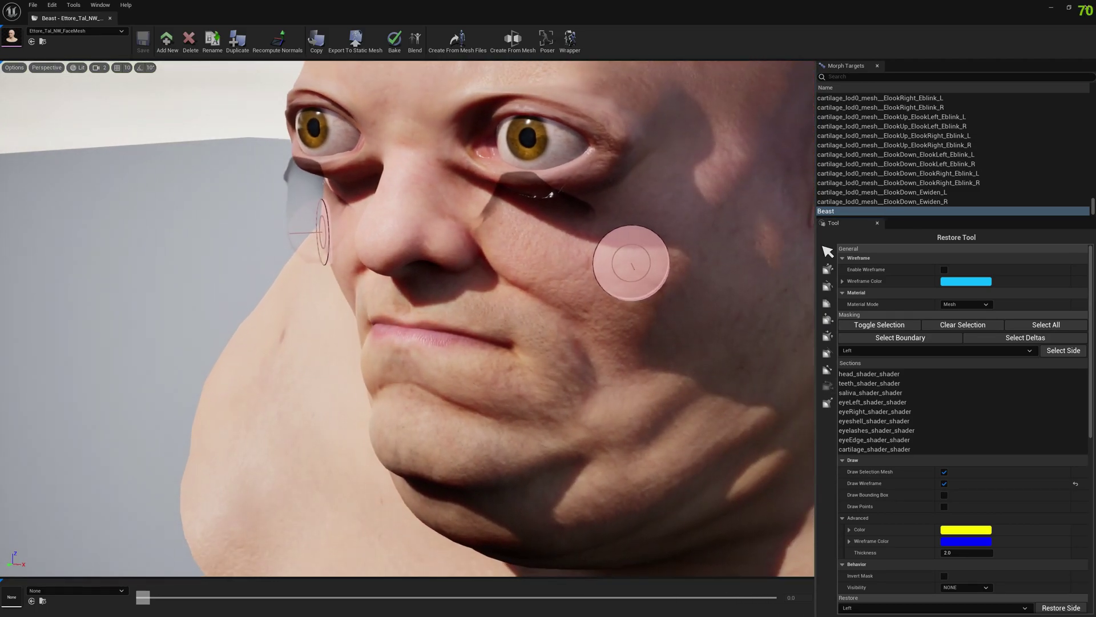
left_click(863, 450)
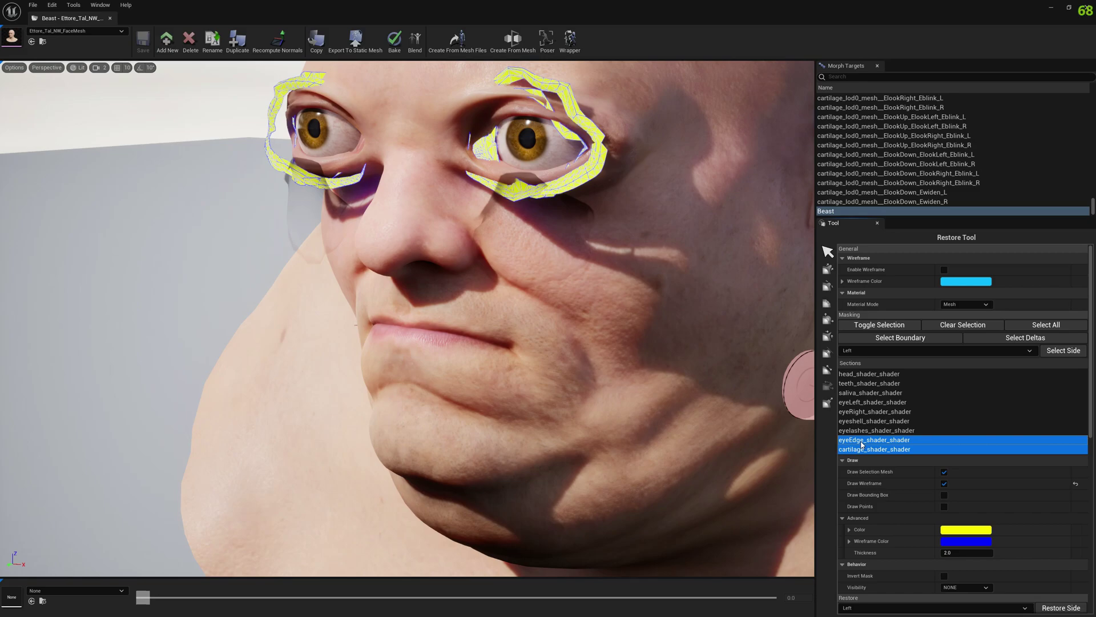
left_click(862, 432, "ctrl")
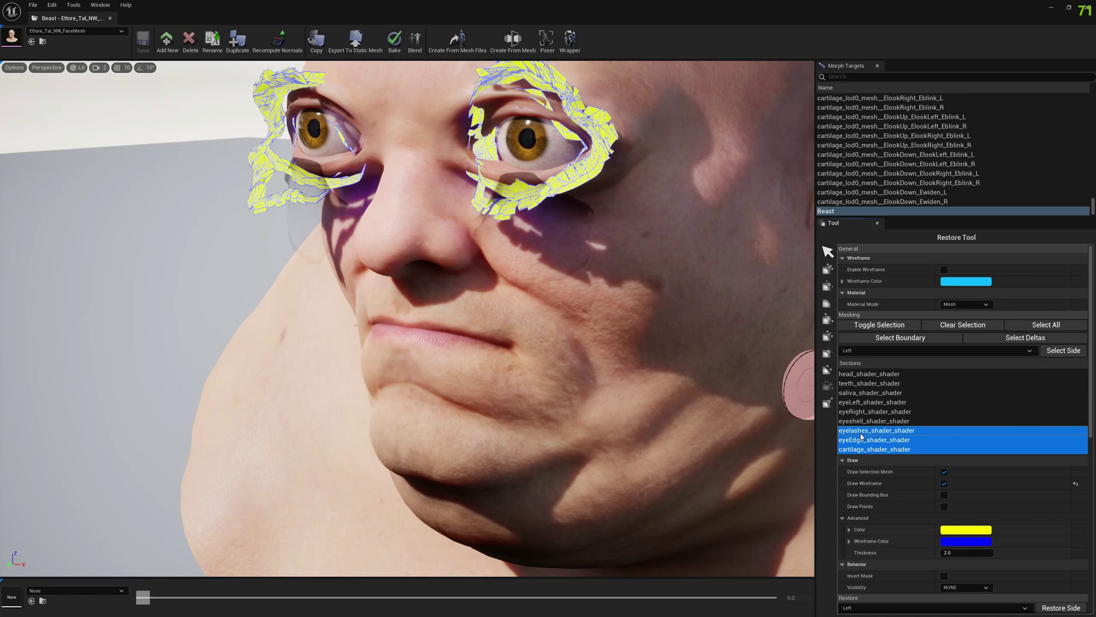
right_click_drag(634, 383, 737, 363)
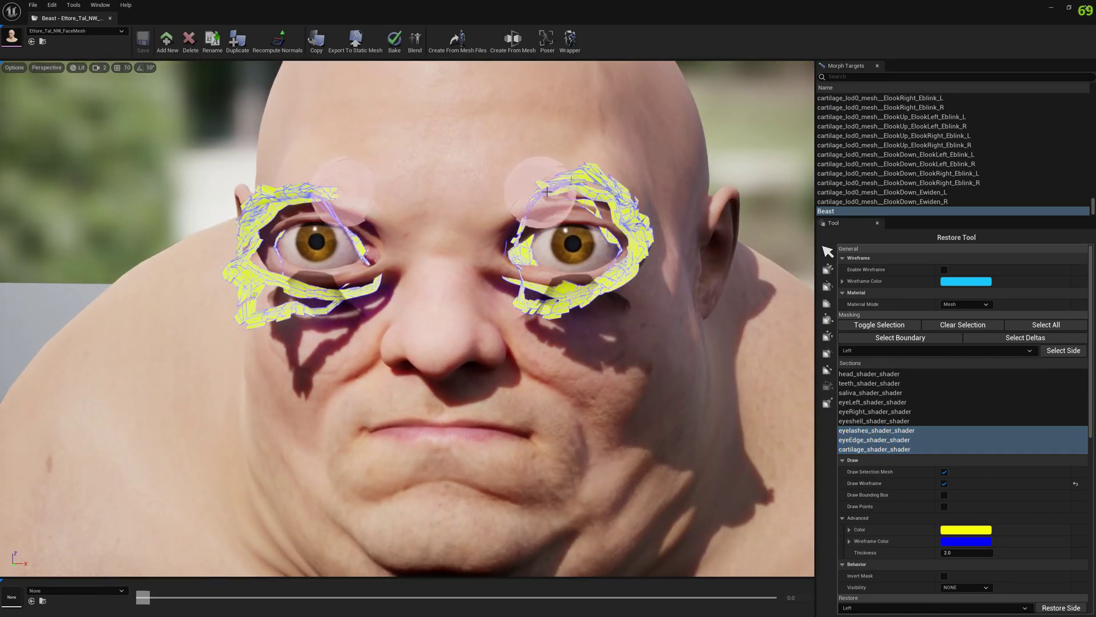
right_click_drag(662, 370, 662, 348)
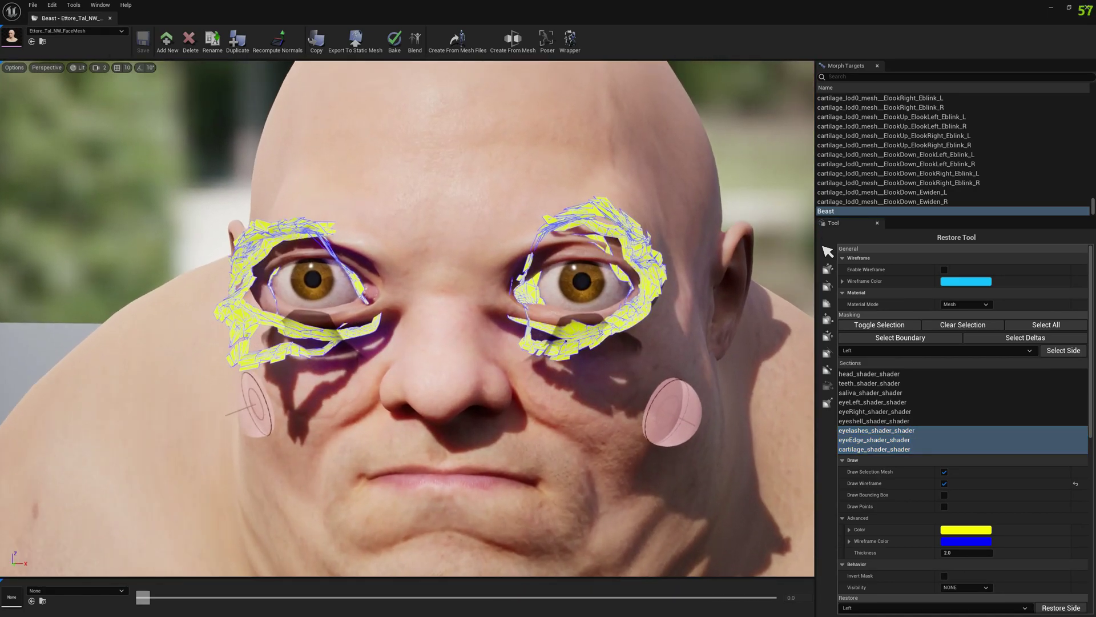
mouse_move(671, 409)
left_mouse_down("alt")
mouse_move(631, 391)
mouse_move(714, 362)
mouse_move(765, 313)
left_mouse_up("alt")
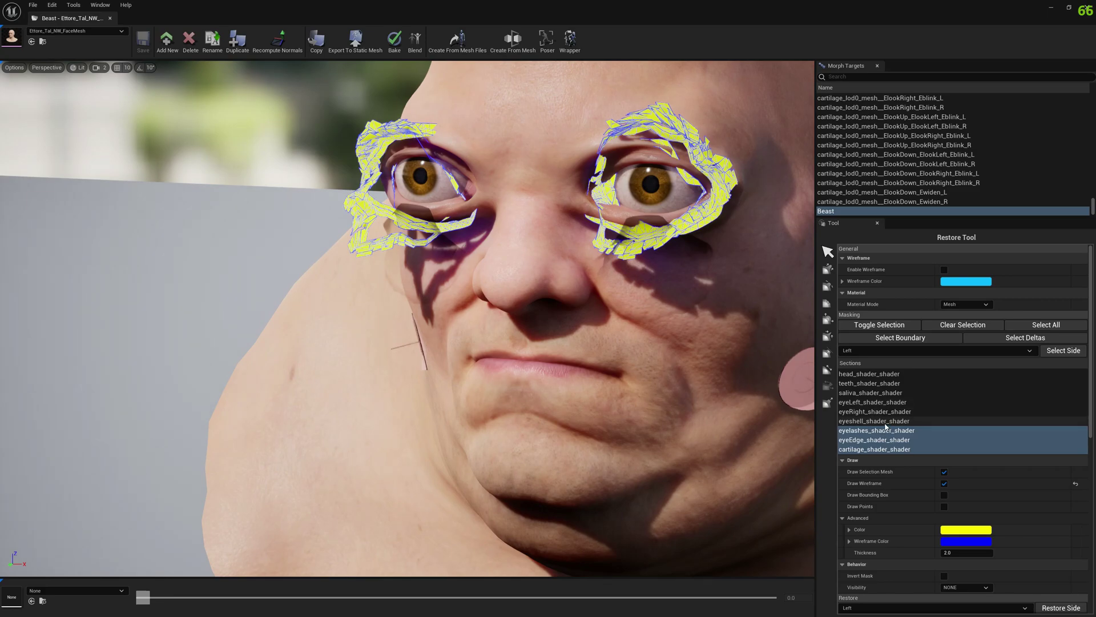
Step: Run Relative Restore on the masked eye sections relative to head_shader_shader, and check the lashes around both eyes
scroll(896, 416, "down", 5)
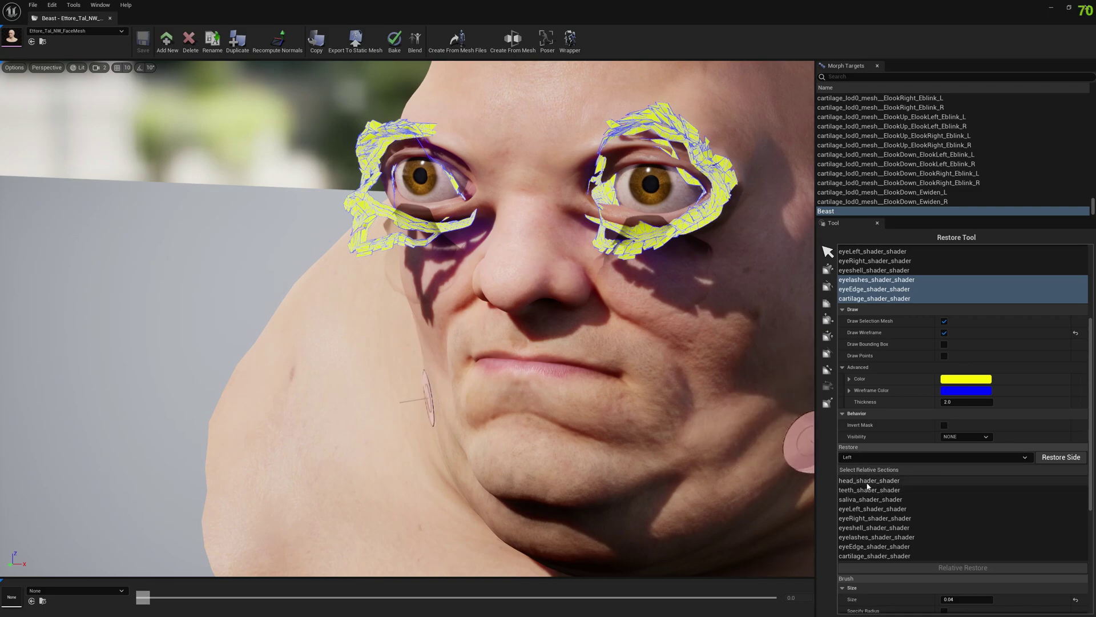
left_click(868, 483)
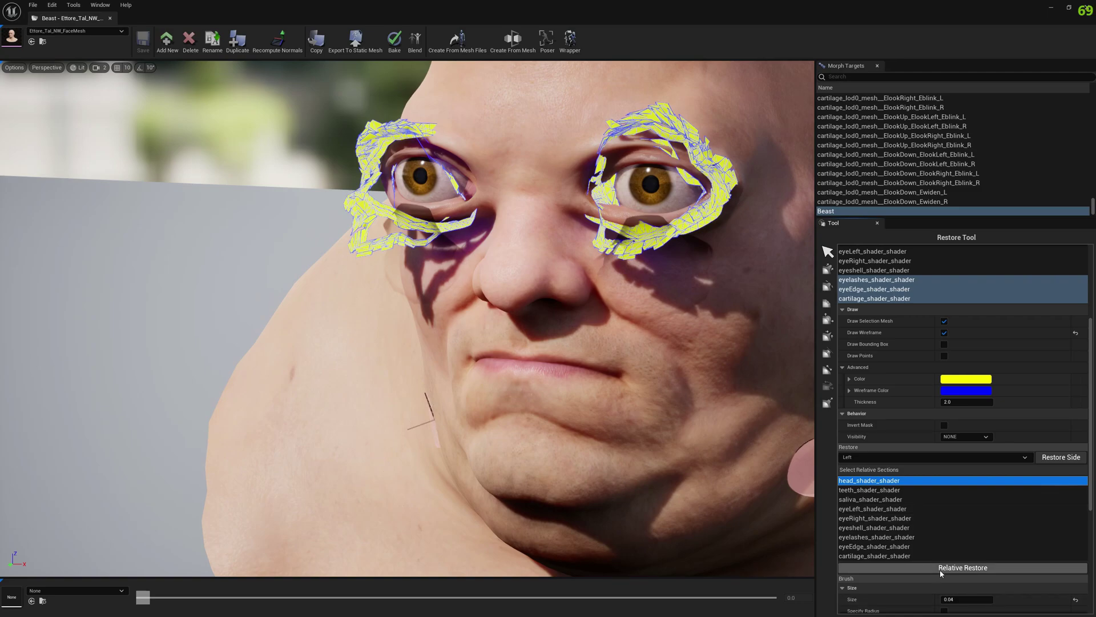
left_click(941, 573)
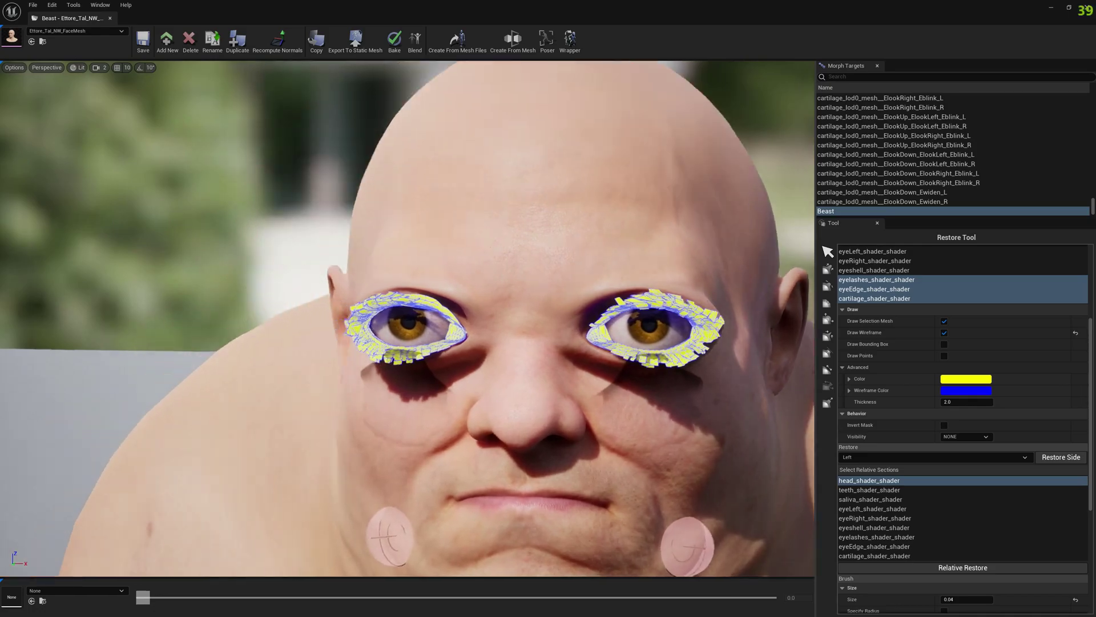
right_click_drag(408, 319, 463, 326)
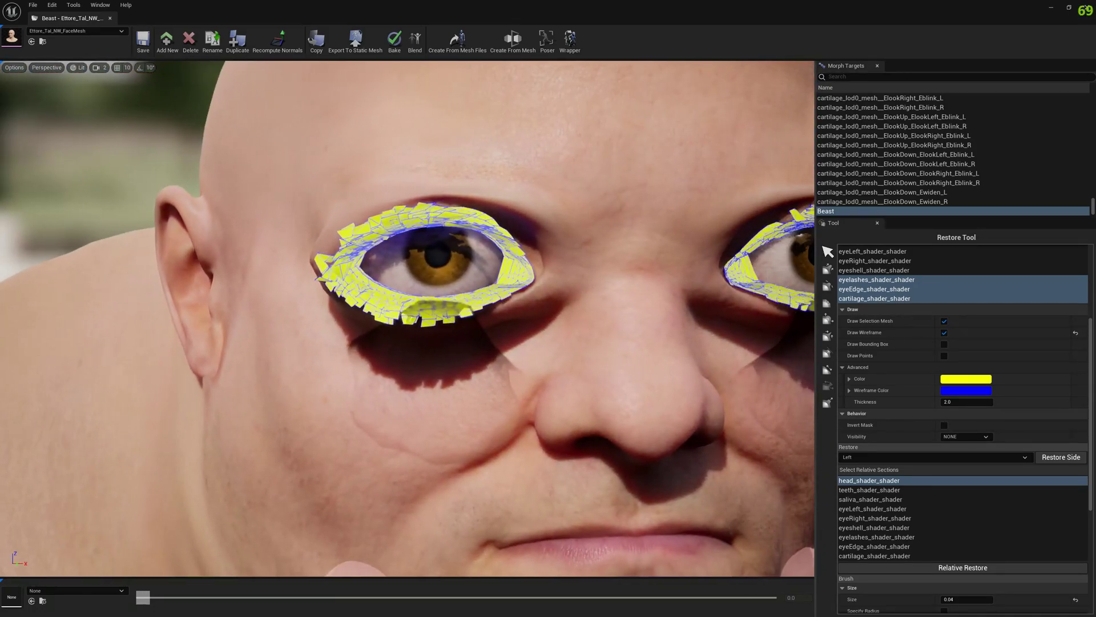
mouse_move(685, 374)
right_mouse_down()
mouse_move(742, 377)
mouse_move(674, 371)
right_mouse_up()
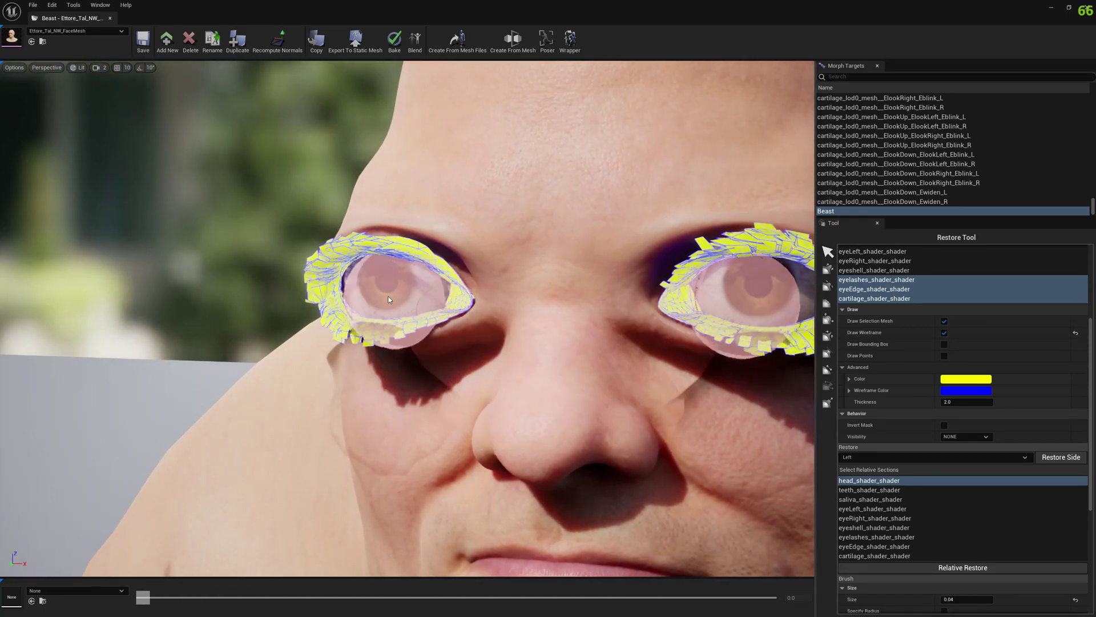
mouse_move(388, 299)
left_mouse_down()
mouse_move(533, 331)
mouse_move(568, 379)
mouse_move(618, 414)
left_mouse_up()
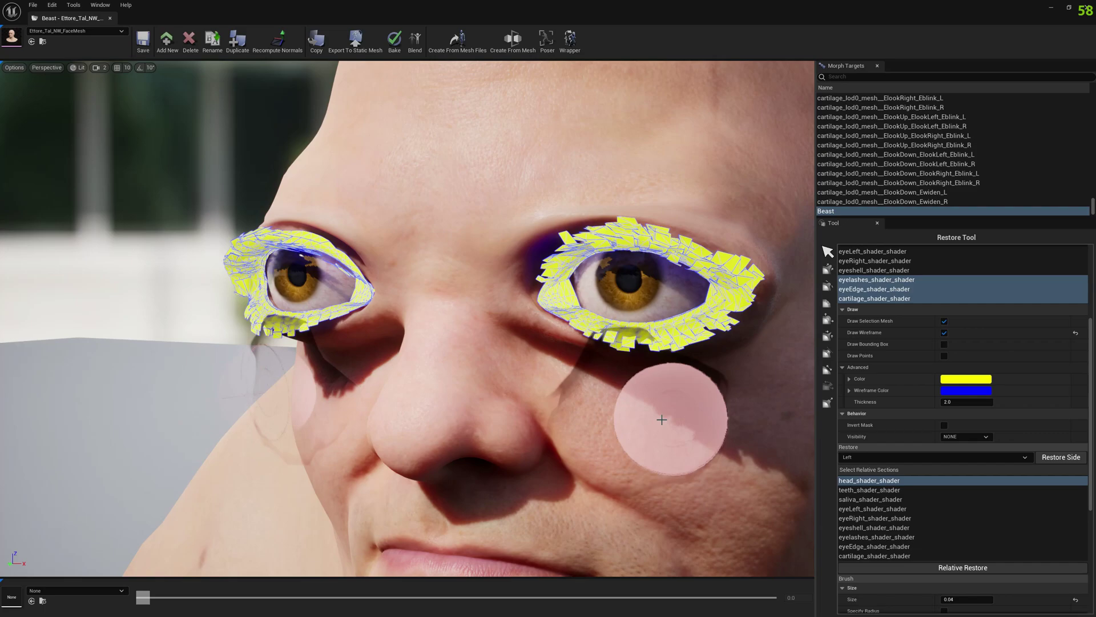
mouse_move(556, 410)
right_mouse_down()
mouse_move(494, 408)
mouse_move(628, 420)
mouse_move(582, 419)
mouse_move(543, 440)
mouse_move(611, 429)
mouse_move(560, 460)
mouse_move(567, 445)
right_mouse_up()
Step: Mask only eyeshell_shader_shader and run Relative Restore on it relative to the head, eyeLeft and eyeRight shader sections
scroll(877, 309, "up", 2)
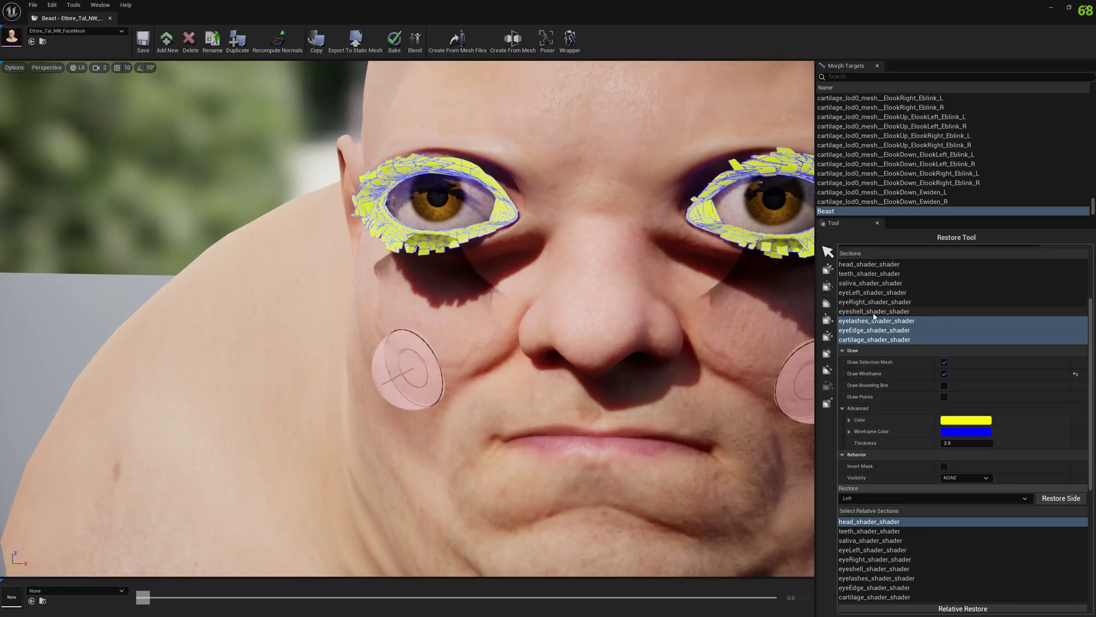
left_click(873, 312)
left_click_drag(642, 354, 553, 352, "alt")
right_click_drag(634, 354, 582, 378)
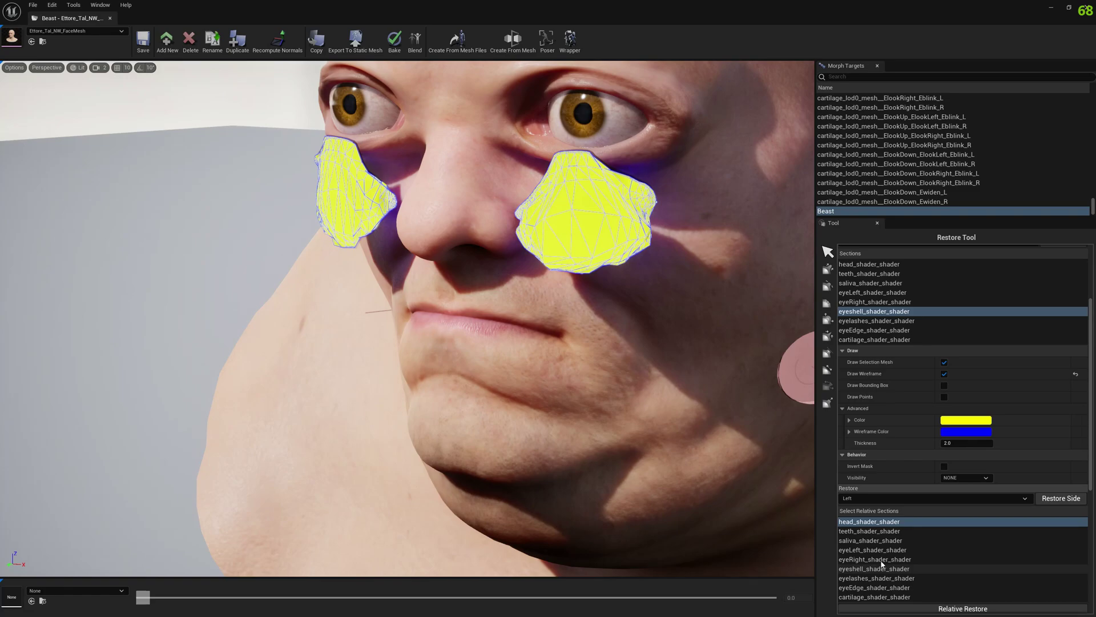
left_click(868, 550, "ctrl")
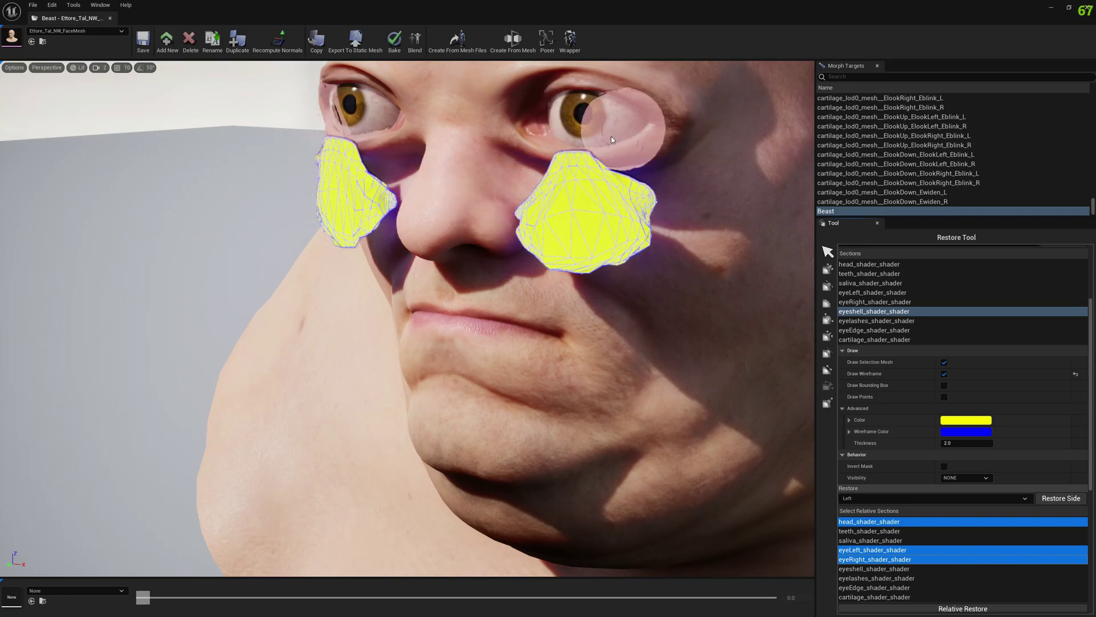
left_click_drag(607, 280, 742, 274, "alt")
left_click_drag(583, 303, 778, 360, "alt")
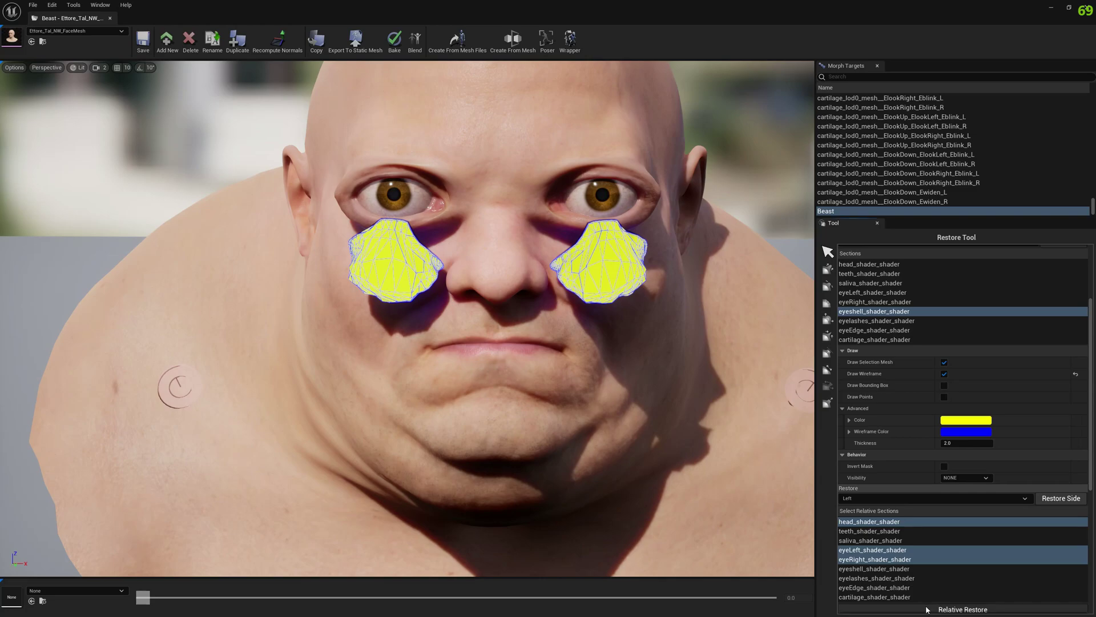
left_click_drag(724, 425, 726, 408, "alt")
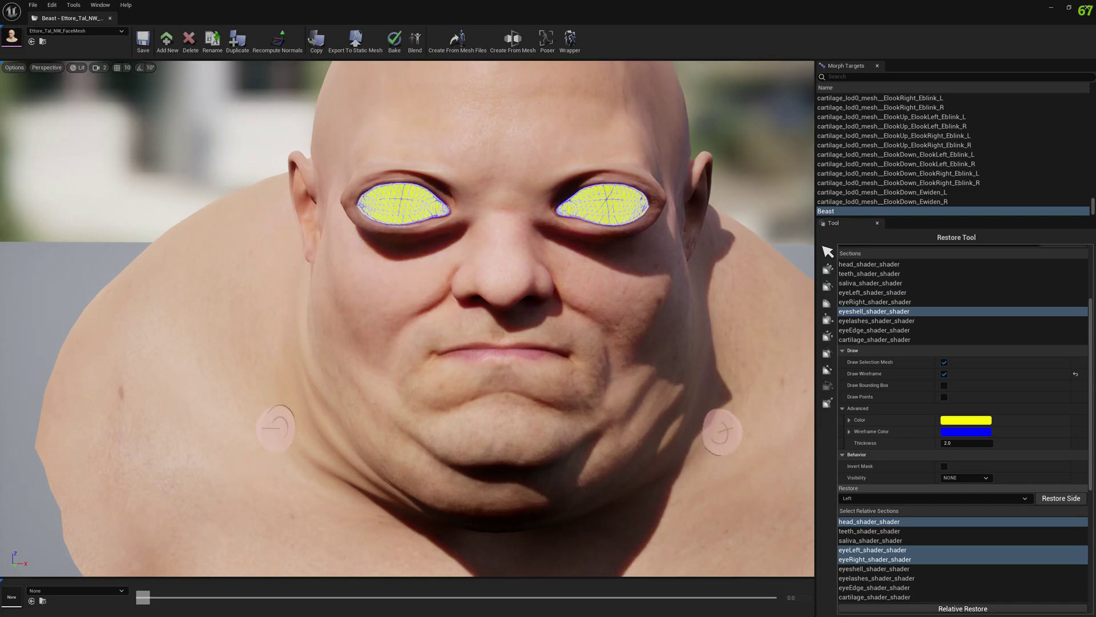
right_click_drag(726, 408, 785, 419, "alt")
left_click_drag(785, 419, 783, 395, "alt")
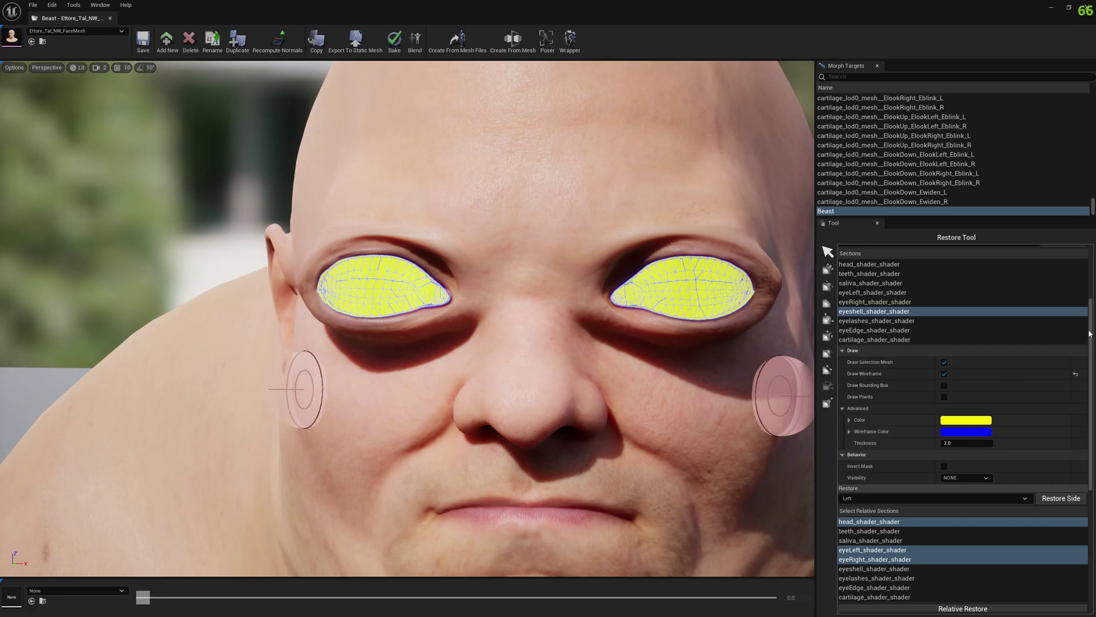
Step: Switch the mask to teeth_shader_shader and examine the restored eye parts from the front and side
left_click_drag(1091, 307, 1090, 249)
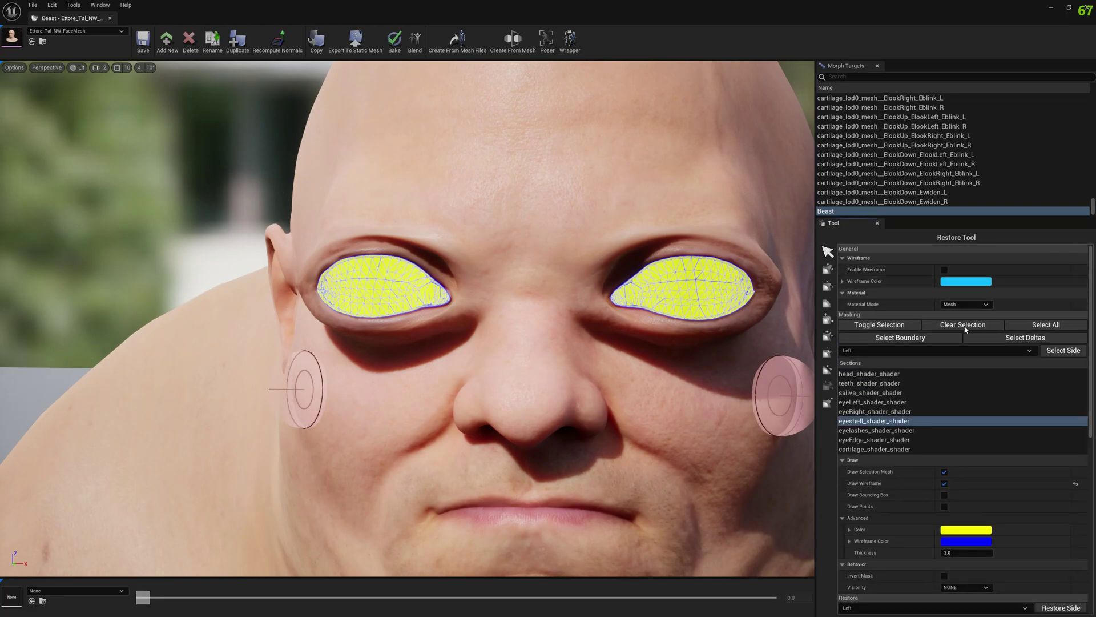
left_click(873, 383)
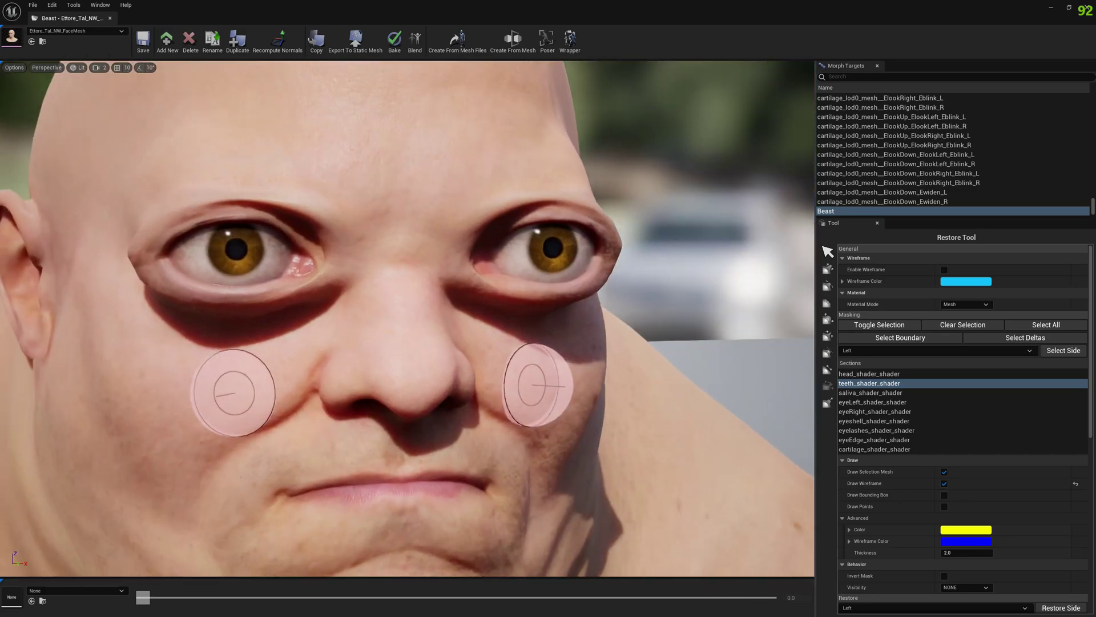
left_click_drag(532, 385, 582, 388, "alt")
right_click_drag(582, 388, 616, 394, "alt")
left_click_drag(617, 393, 668, 393, "alt")
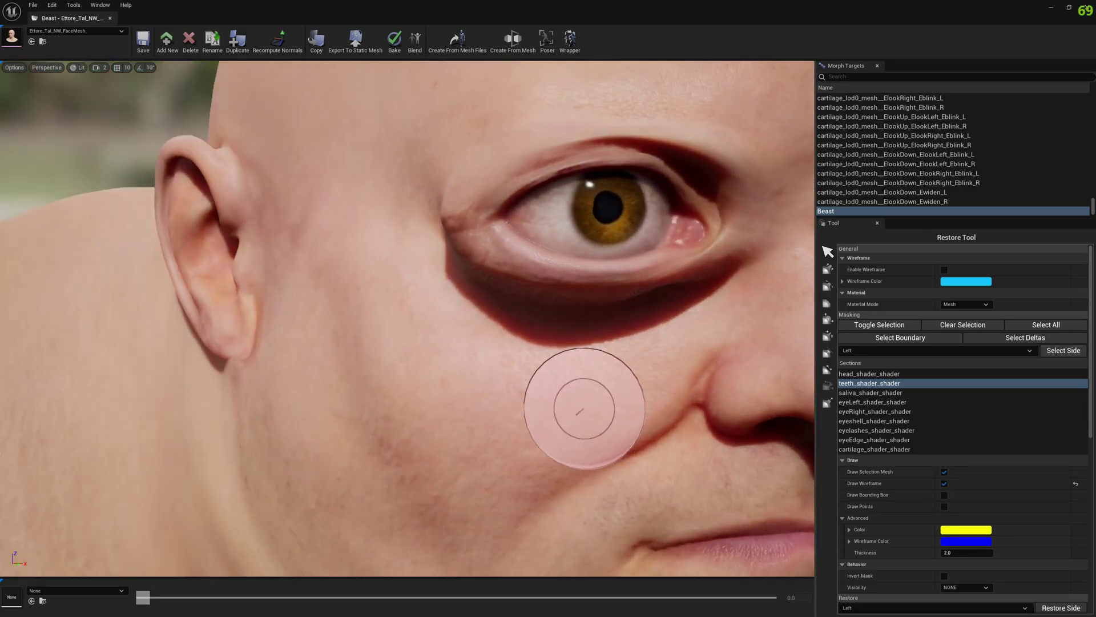
left_click_drag(584, 409, 320, 403, "alt")
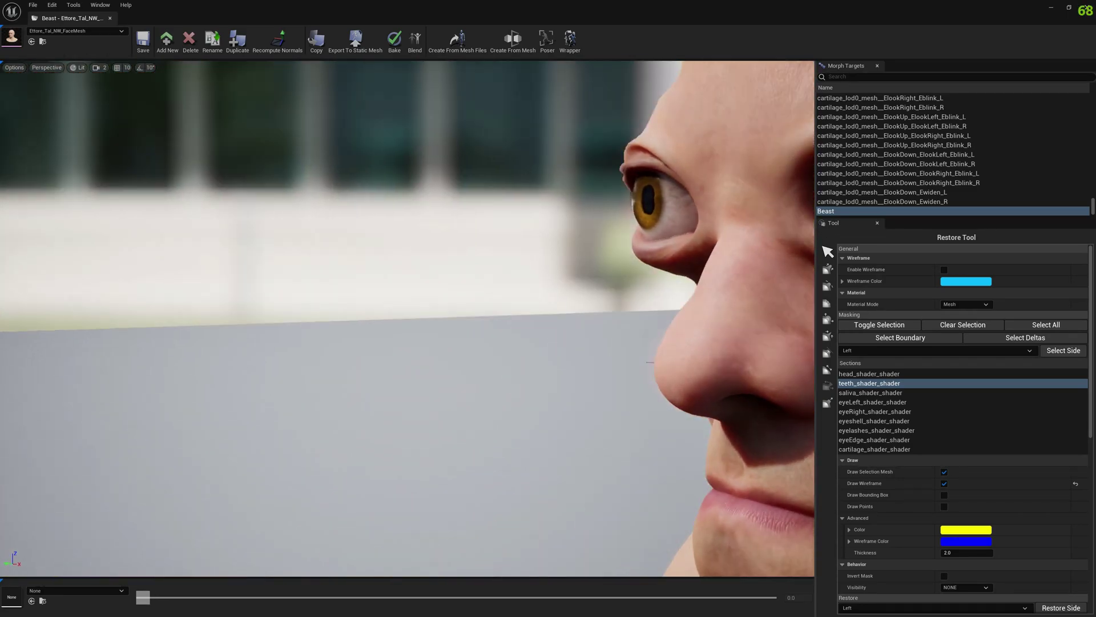
mouse_move(649, 362)
left_mouse_down("alt")
mouse_move(739, 417)
mouse_move(646, 411)
mouse_move(799, 412)
mouse_move(668, 425)
mouse_move(695, 457)
mouse_move(719, 443)
mouse_move(576, 443)
mouse_move(298, 513)
mouse_move(590, 433)
mouse_move(526, 429)
left_mouse_up("alt")
mouse_move(585, 288)
left_mouse_down("alt")
mouse_move(538, 272)
mouse_move(440, 197)
mouse_move(585, 276)
left_mouse_up("alt")
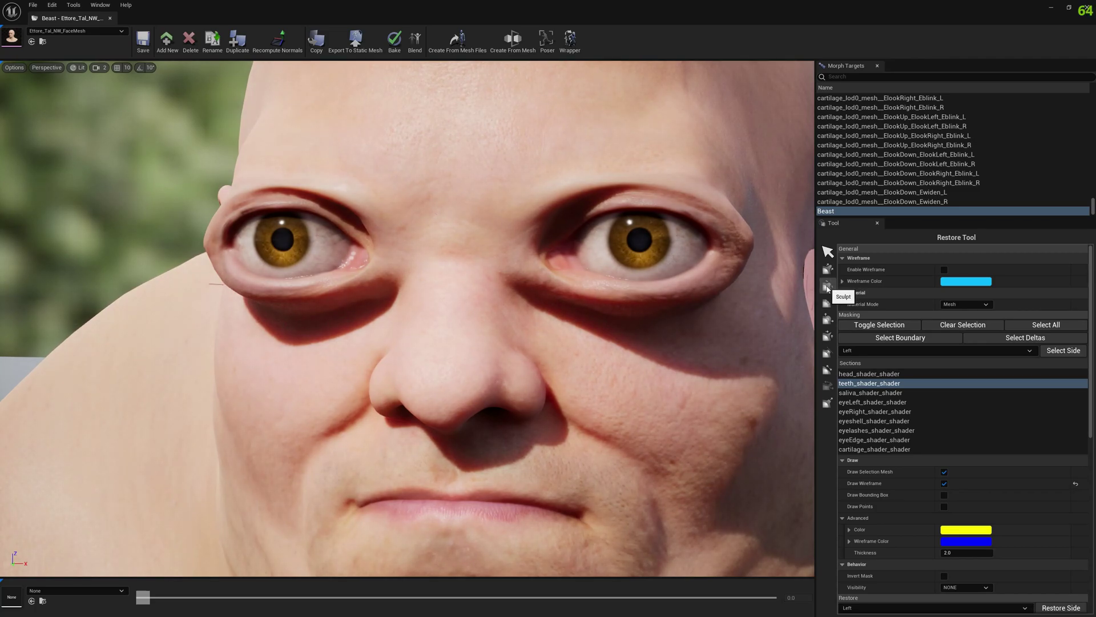
Step: Switch to the Sculpt tool and frame the area around the Beast's eyes
left_click(827, 286)
mouse_move(724, 316)
left_mouse_down("alt")
mouse_move(600, 337)
mouse_move(795, 335)
mouse_move(706, 321)
left_mouse_up("alt")
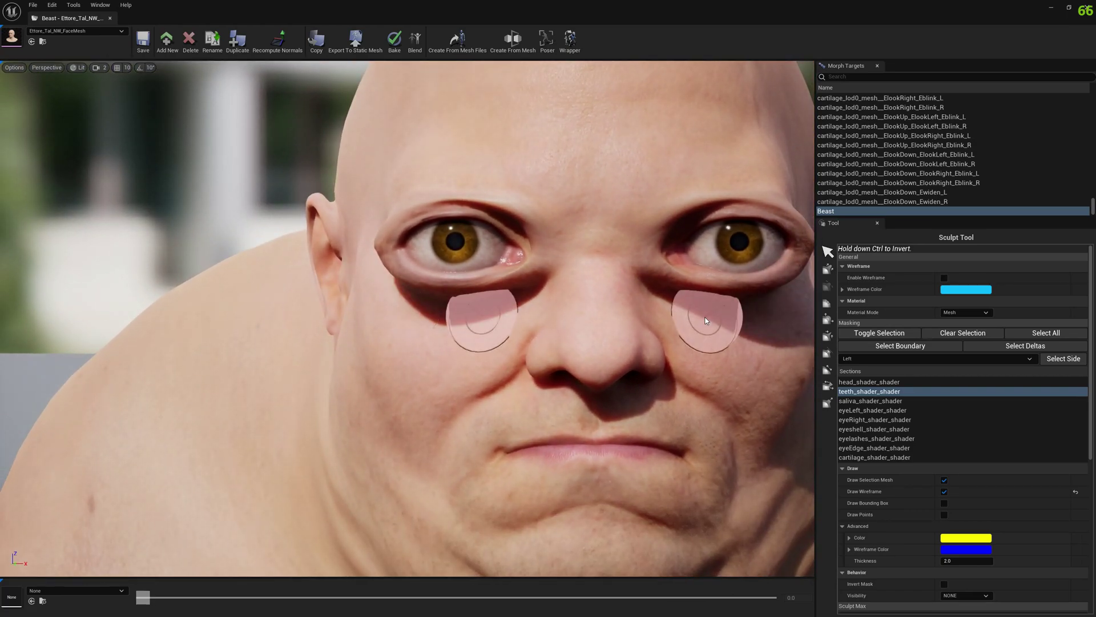